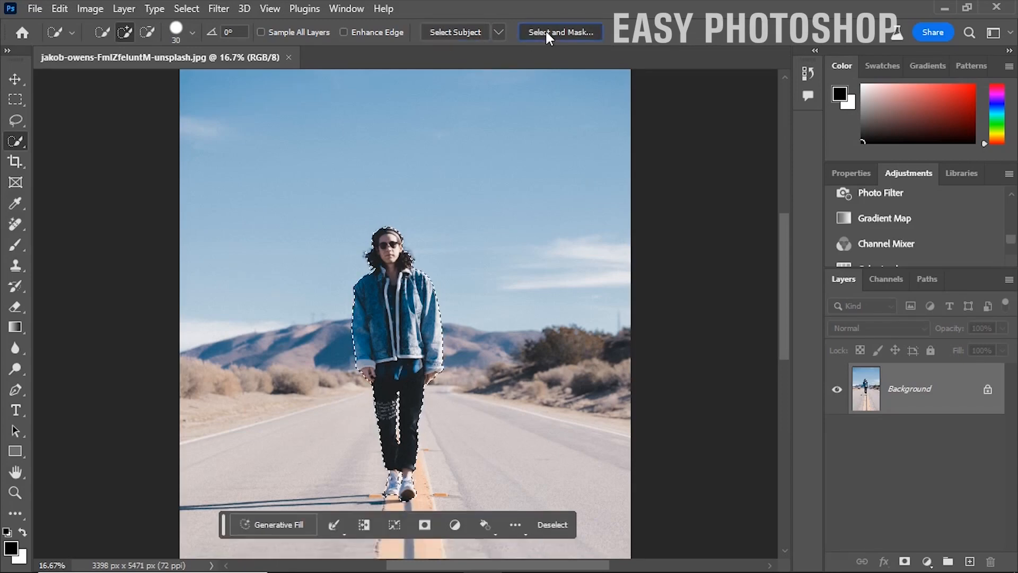
Open the man's selection in Select and Mask, set the view transparency to 92% and refine the hair
left_click(545, 32)
left_click_drag(836, 205, 975, 205)
left_click(434, 37)
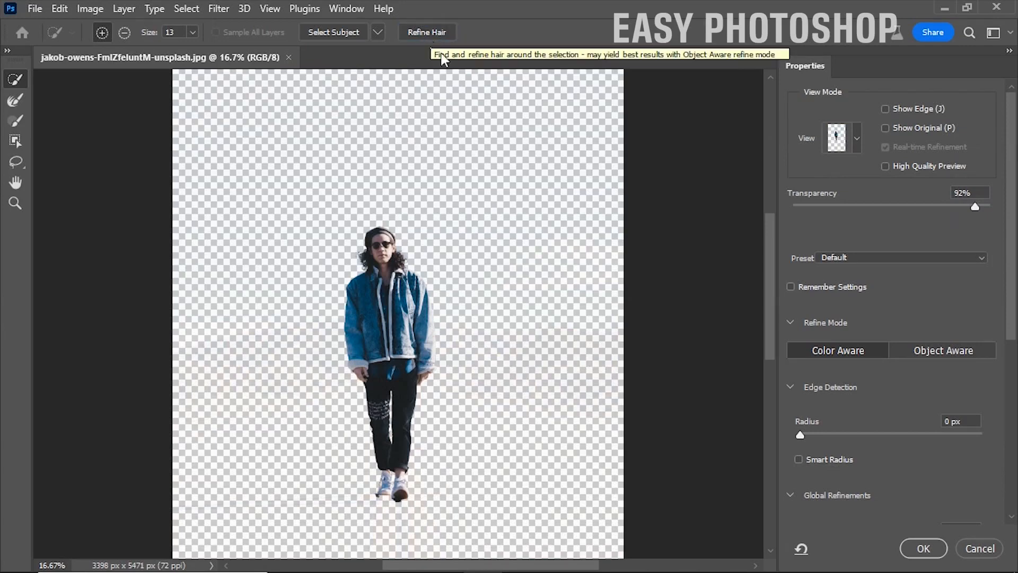
Set the selection edge's Smooth to 7 and Shift Edge to +6%, and apply the refinement
scroll(889, 406, "down", 3)
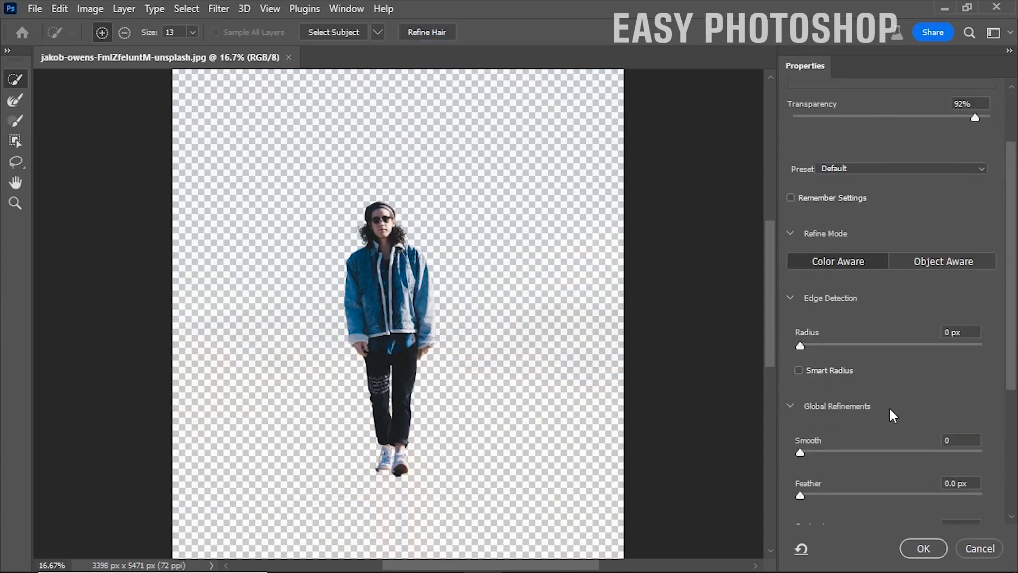
left_click(805, 413)
left_click_drag(812, 412, 813, 412)
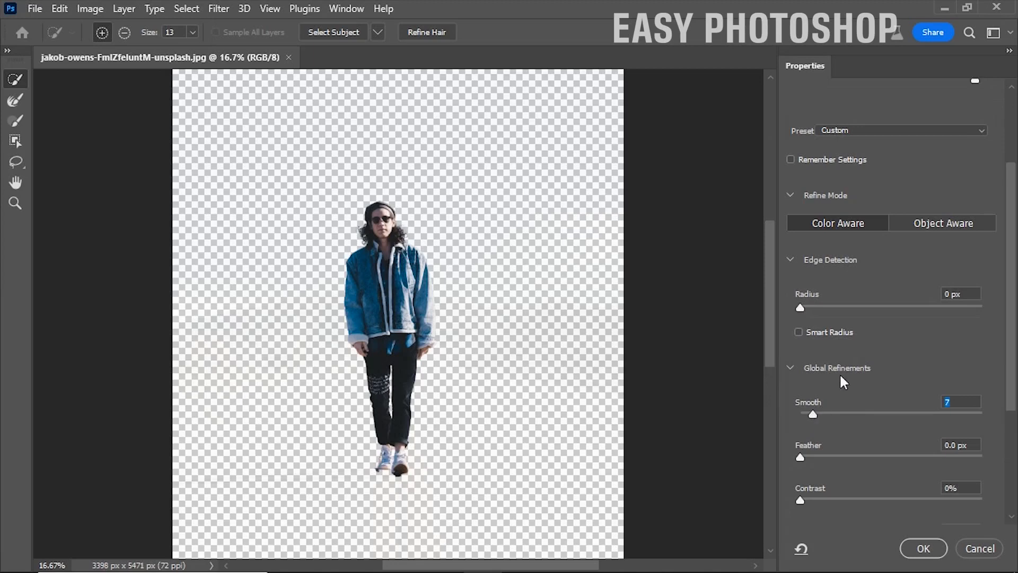
scroll(846, 358, "down", 3)
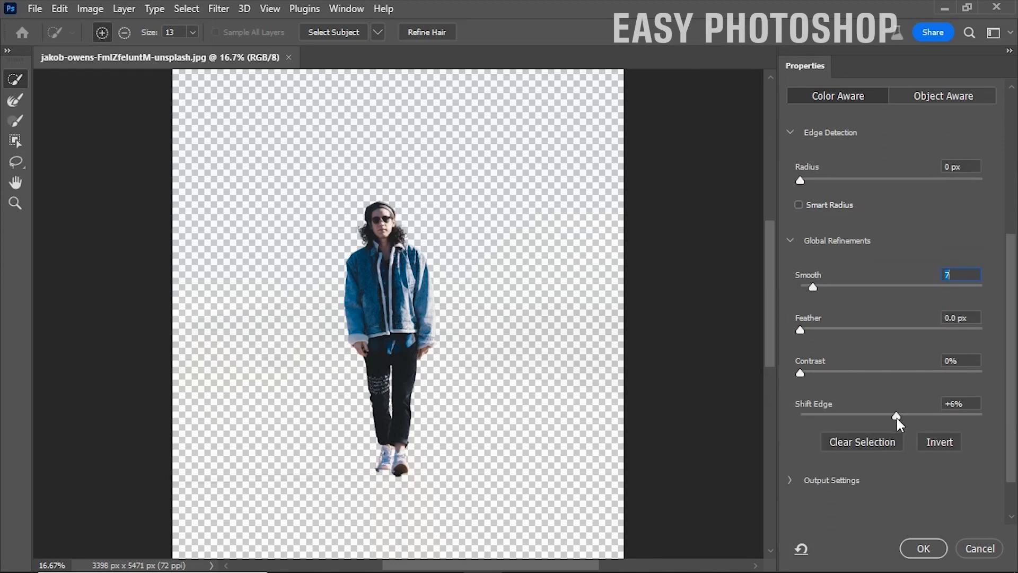
left_click_drag(896, 416, 896, 415)
left_click(913, 544)
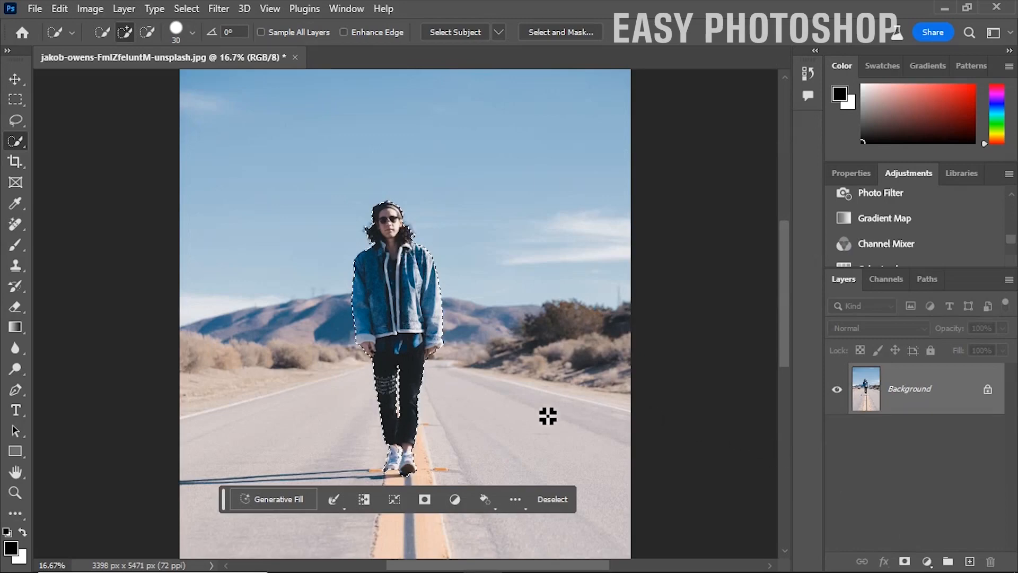
Invert the selection and generate a fill replacing the road background with a historical setting of cobblestone streets, vintage buildings and period-appropriate props
left_click(364, 500)
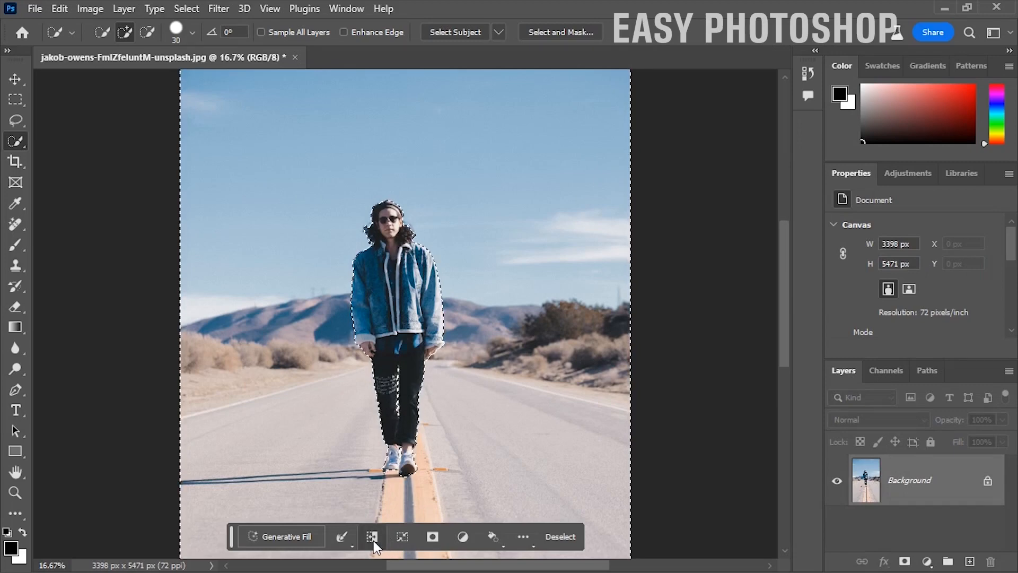
left_click(291, 537)
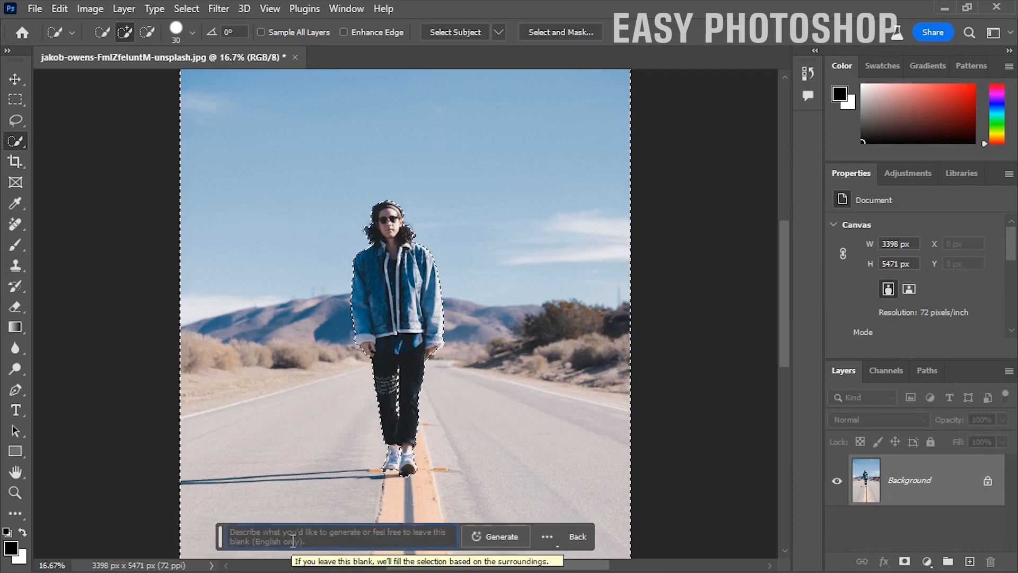
type("replace the road")
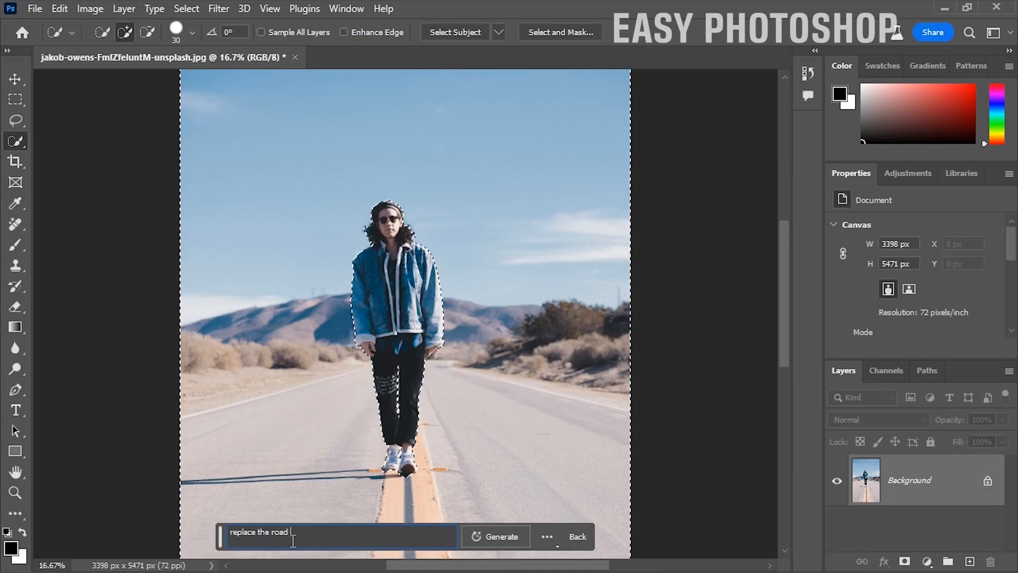
type(" background with a historical setting from a specific era add elements such as cobblestone streets vintage buildin and period appropriate")
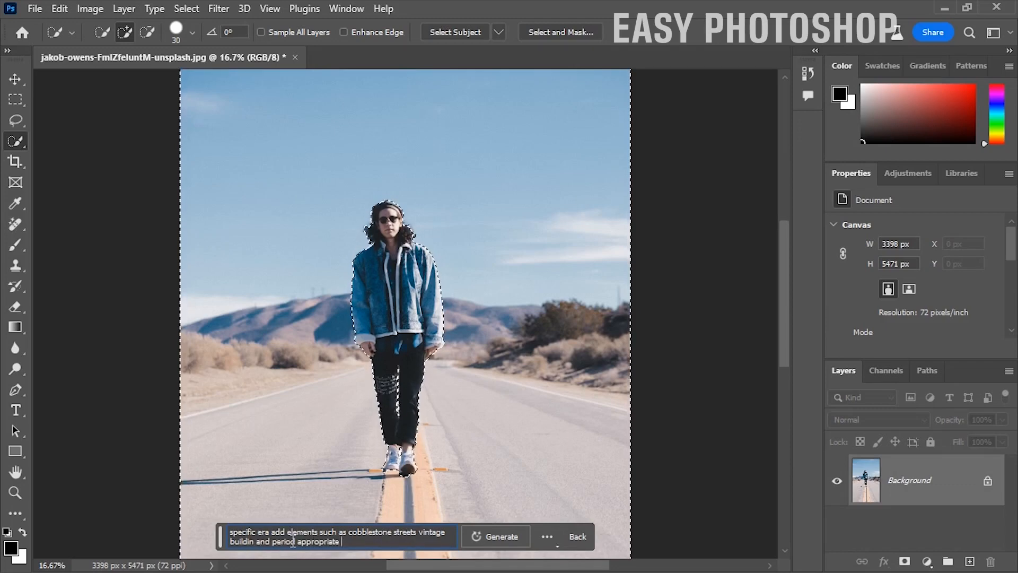
key("BackSpace")
key("BackSpace")
key("BackSpace")
type("ps to transport the viewer to a different time period")
left_click(500, 530)
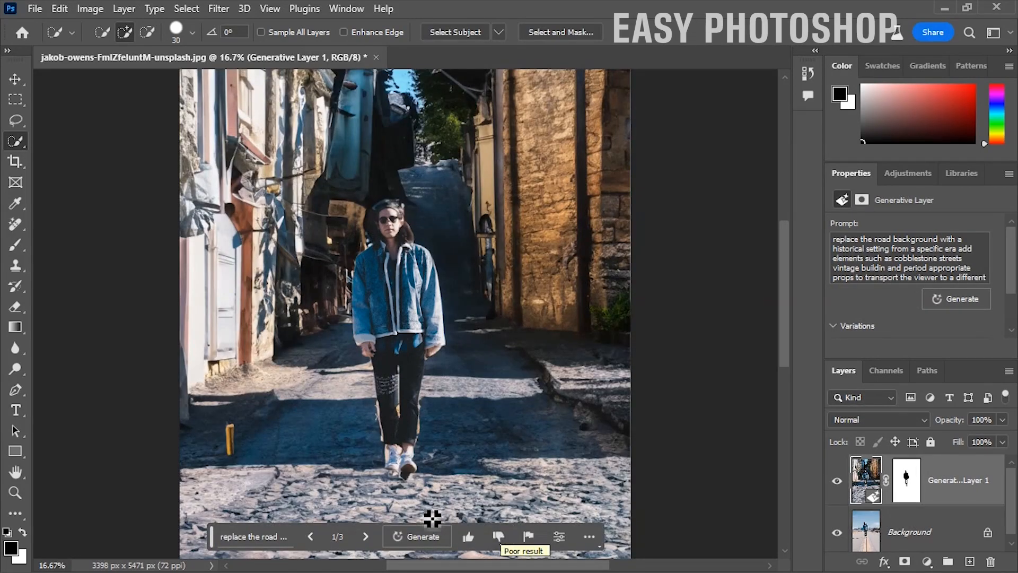
Compare the three generated historical backgrounds and go back to the second variation
left_click(366, 536)
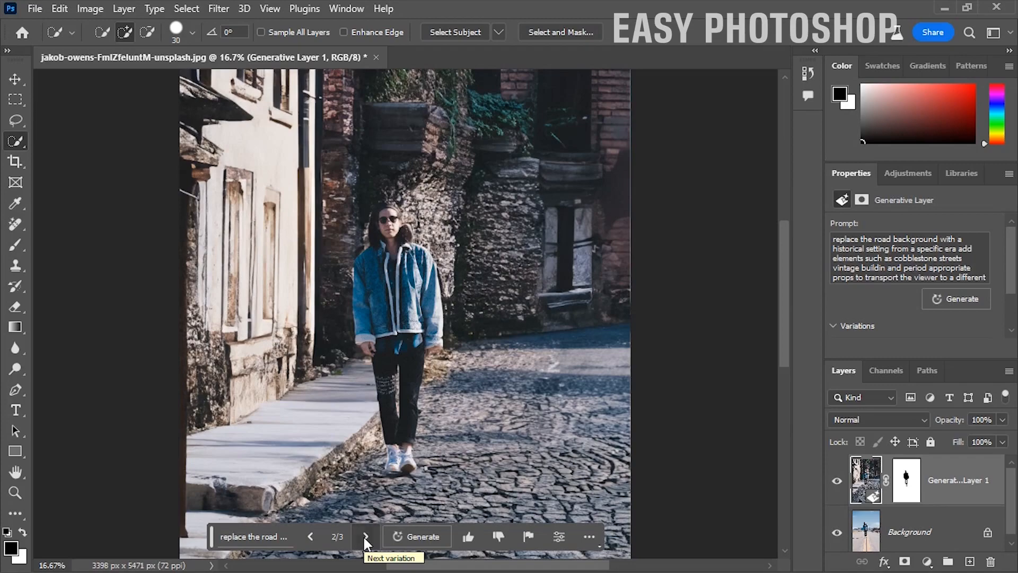
left_click(365, 536)
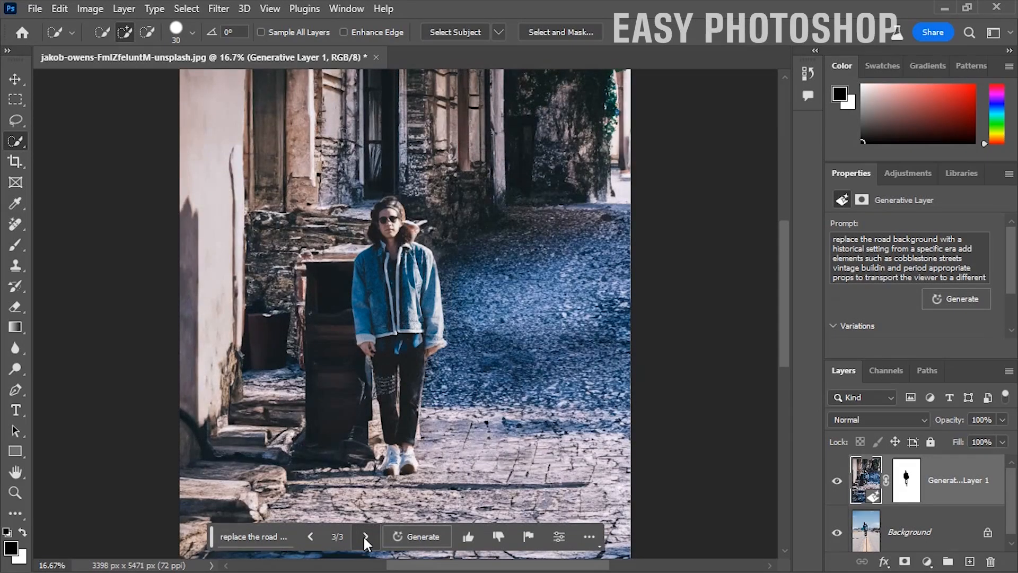
left_click(310, 536)
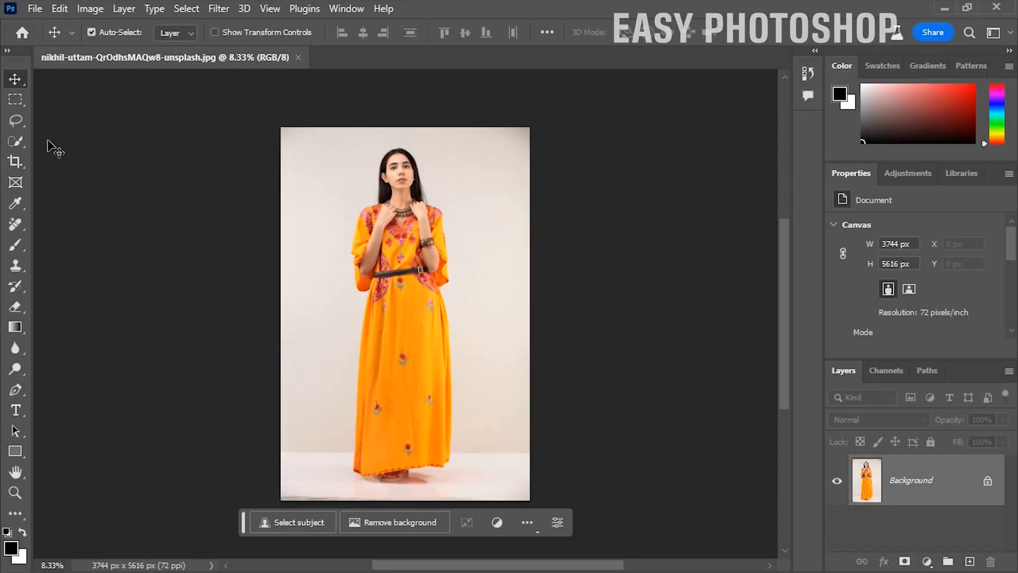
Draw a freehand Lasso selection around the woman's orange dress, from her neck down to her feet
left_click(16, 121)
mouse_move(378, 481)
left_mouse_down()
mouse_move(339, 443)
mouse_move(357, 298)
mouse_move(348, 255)
mouse_move(358, 209)
mouse_move(432, 198)
left_mouse_up()
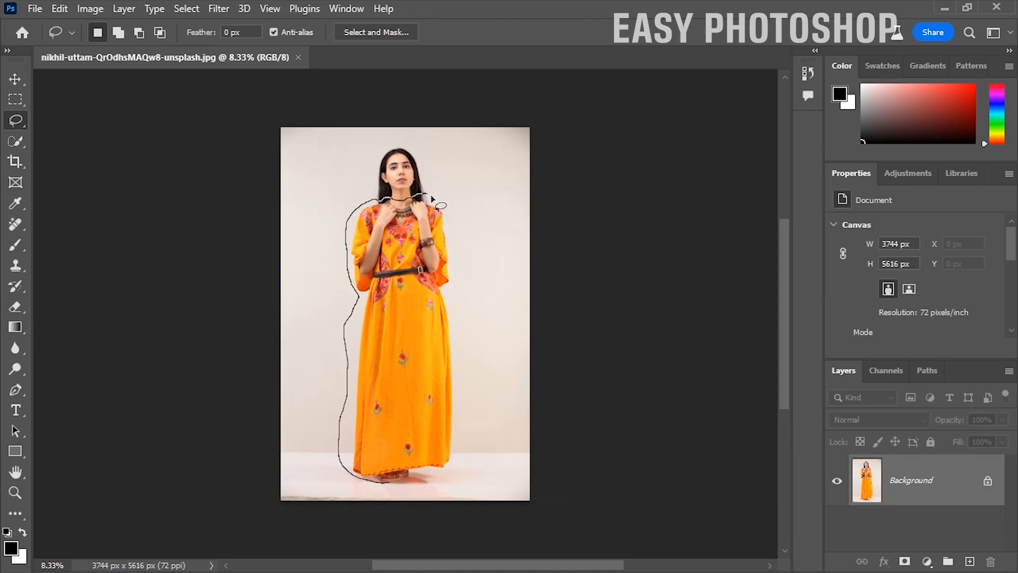
left_click_drag(450, 307, 459, 372)
mouse_move(456, 454)
left_mouse_down()
mouse_move(440, 478)
mouse_move(395, 481)
left_mouse_up()
Generate a fill changing the dress into an edgy ensemble with a leather jacket, studs, zippers or unique cutouts, and go through its variations
left_click(273, 504)
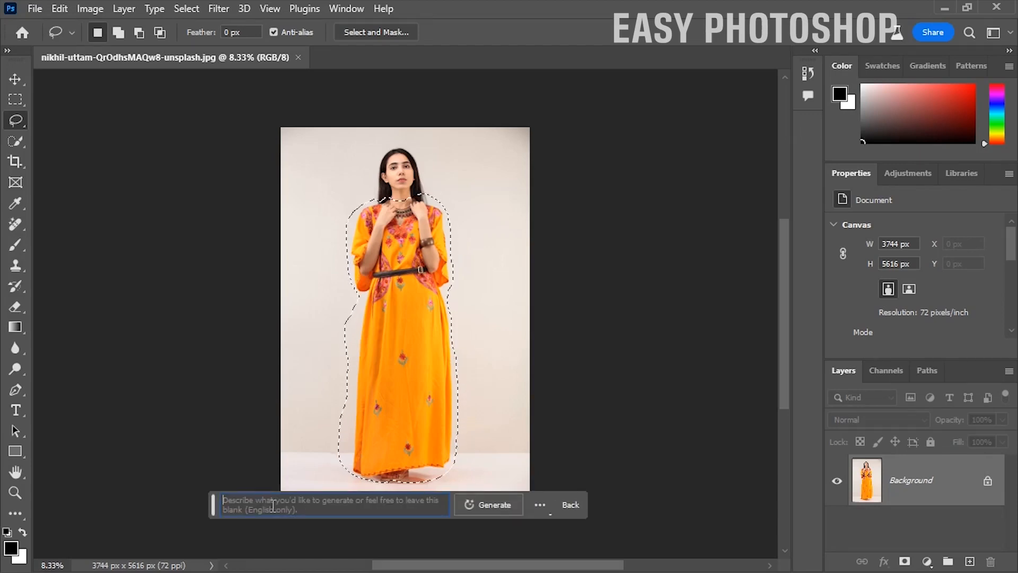
type("change the dress into an edgy ensemble by adding a leather jacet with studs , zippers or unique cutouts , experiment with different texture and")
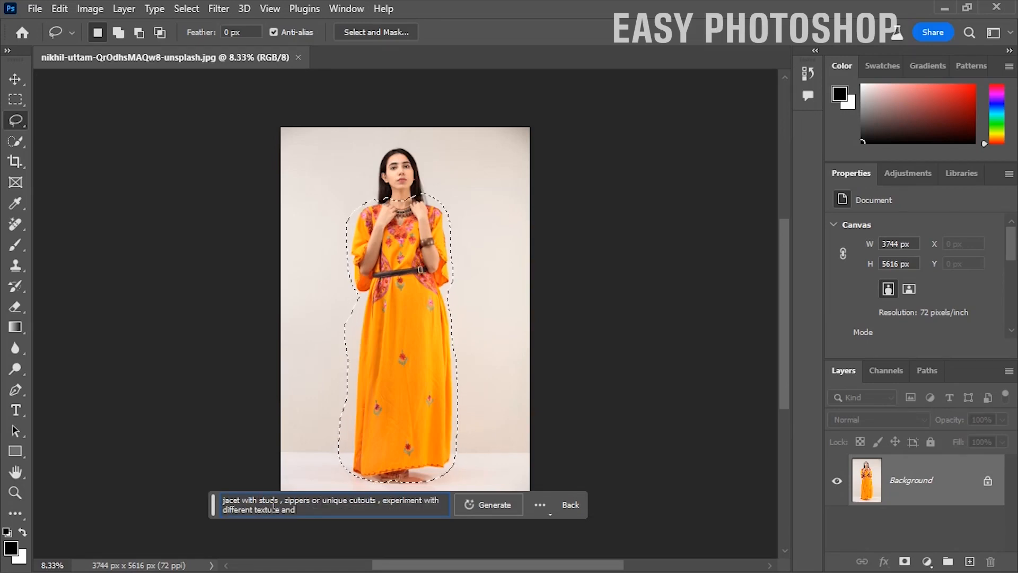
type(" colors to create a bold and confident look")
left_click(482, 502)
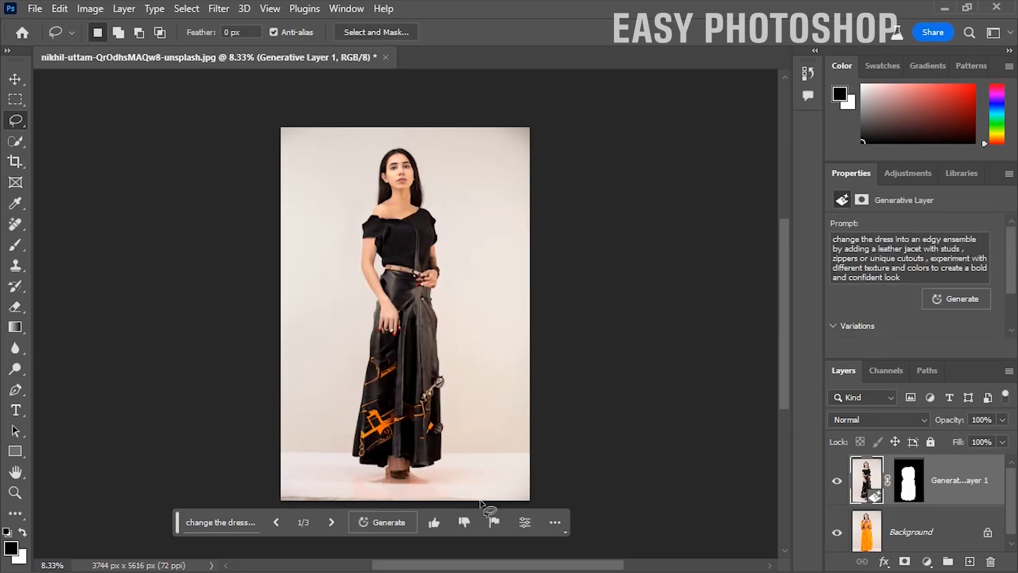
left_click(332, 522)
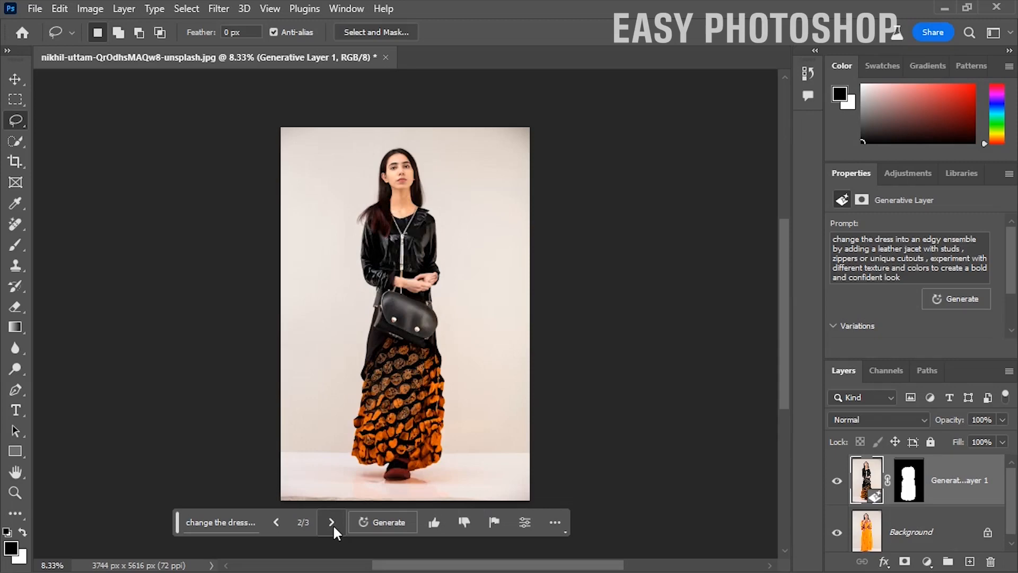
left_click(332, 523)
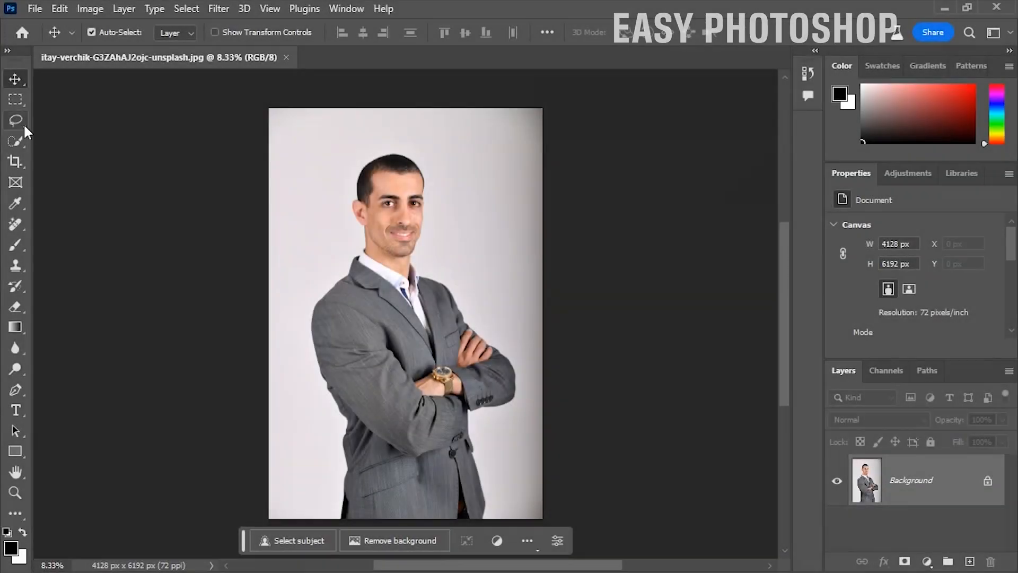
Draw a freehand Lasso selection around the man's hair and the empty area above his head
left_click(23, 121)
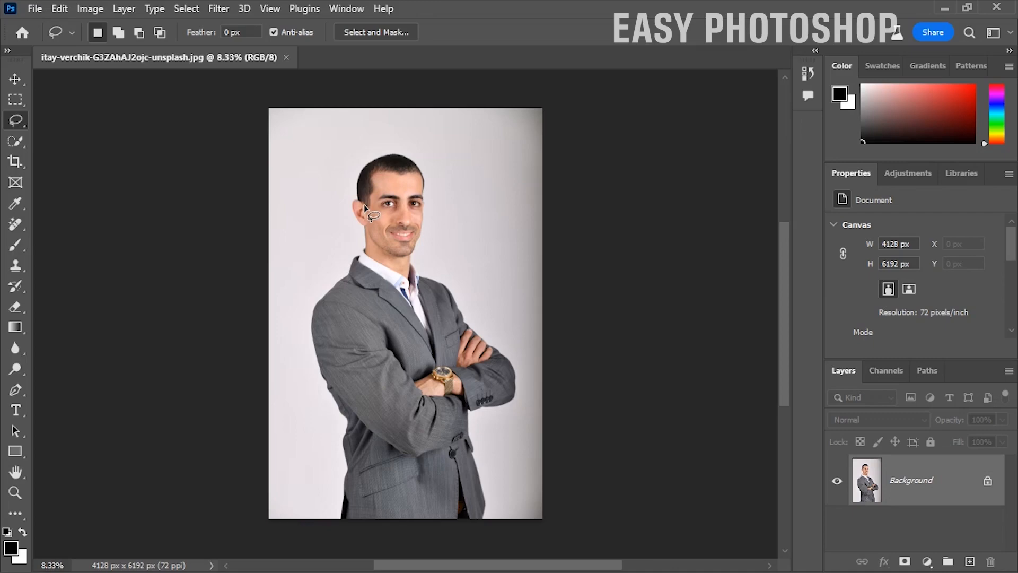
mouse_move(368, 213)
left_mouse_down()
mouse_move(379, 174)
mouse_move(431, 189)
mouse_move(445, 157)
left_mouse_up()
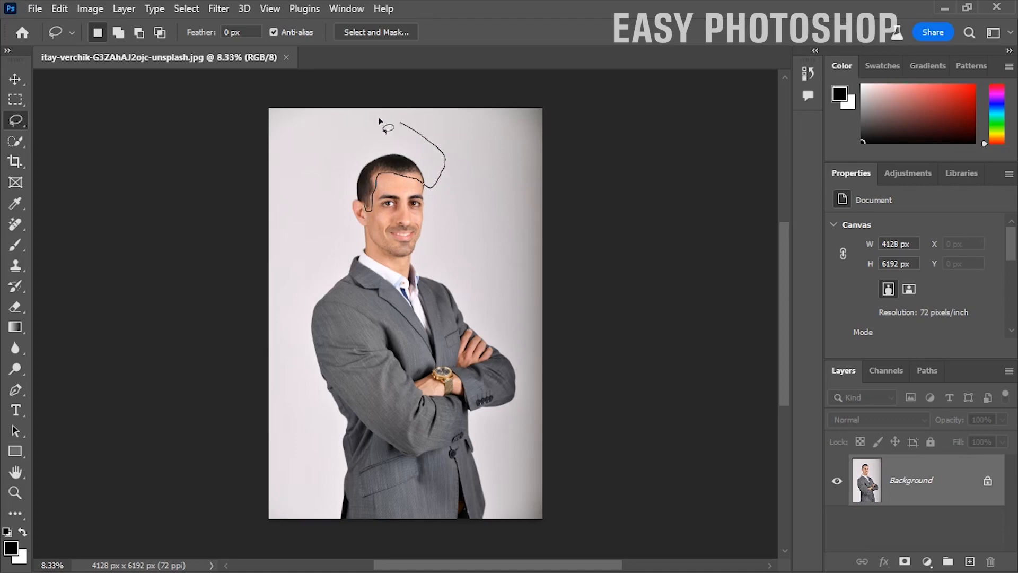
left_click_drag(340, 158, 365, 202)
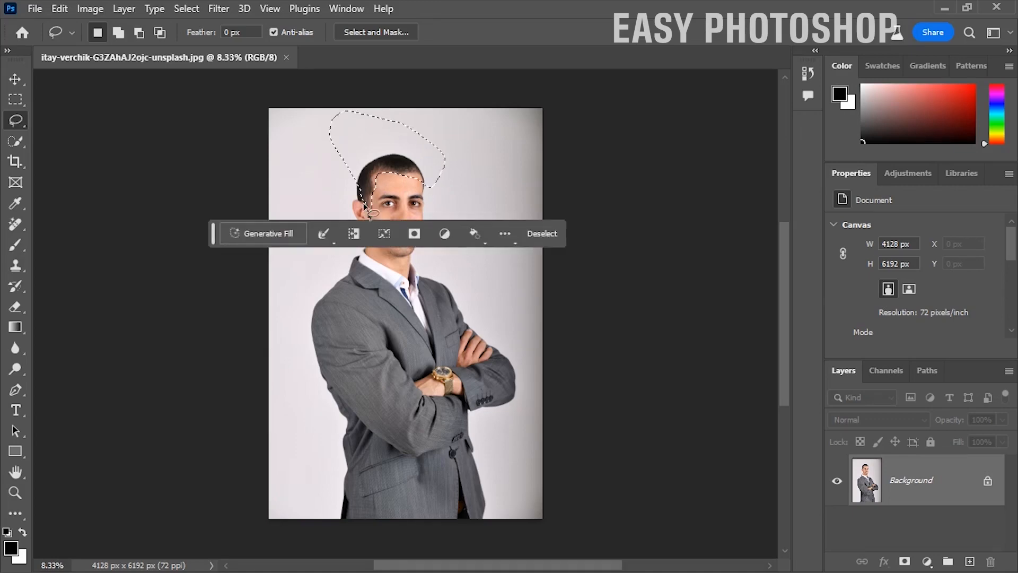
Generate a fill in the hair selection with the prompt "man brown long hair style"
left_click(276, 232)
type("man bro")
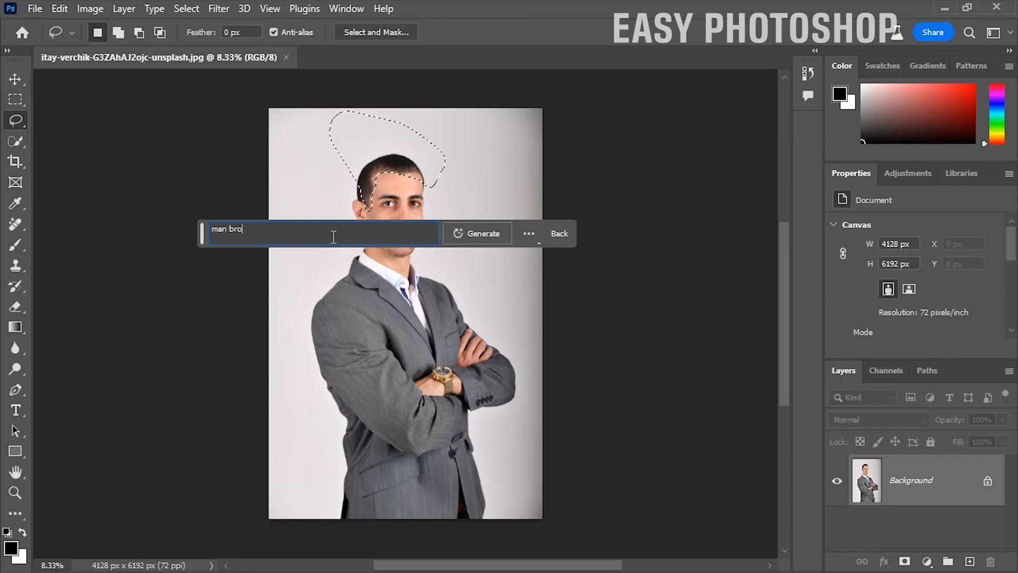
type("wn long hair sty")
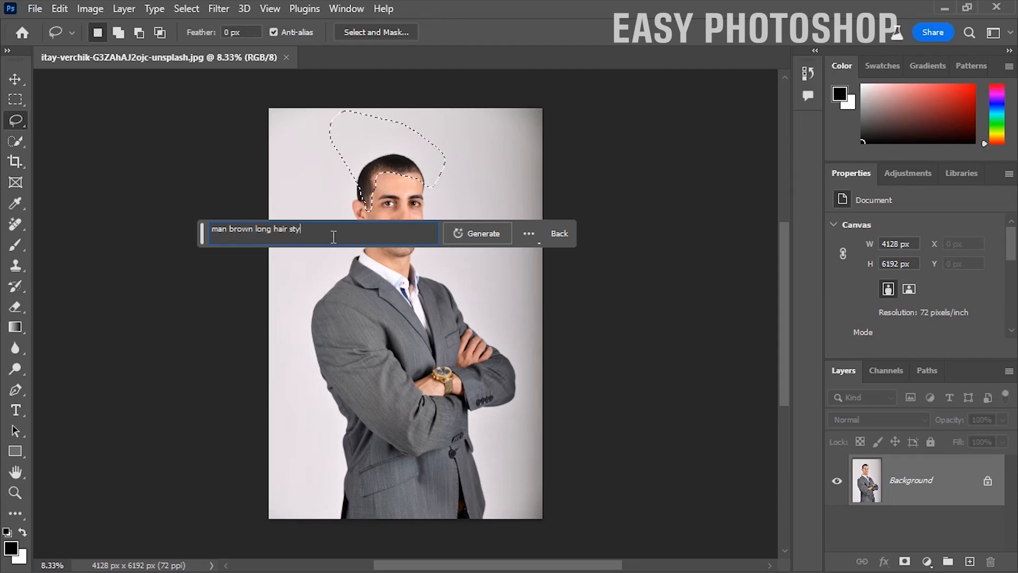
type("le")
left_click(486, 232)
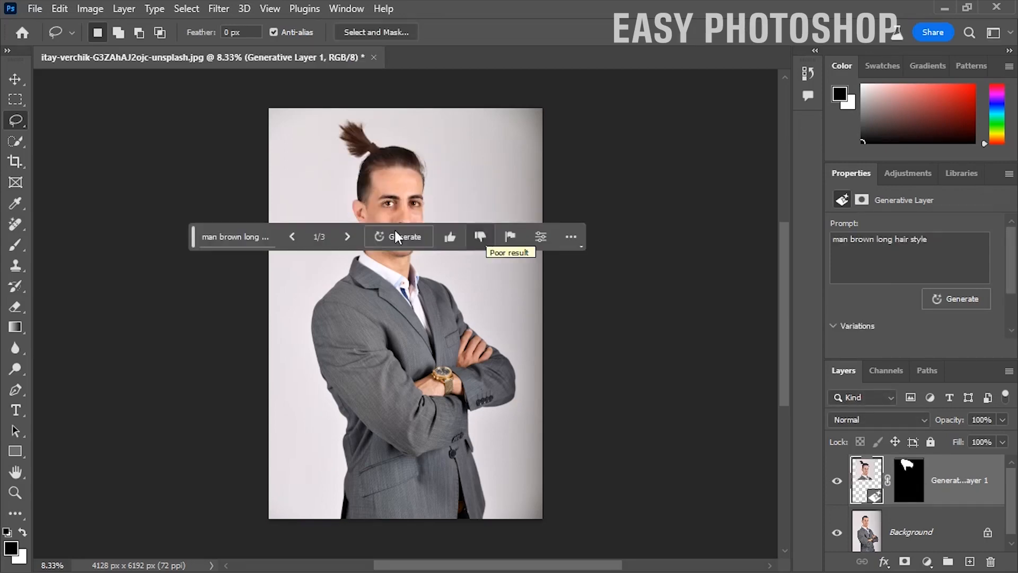
Compare the three generated hairstyles up close and switch to the second variation
key("ctrl+plus")
key("ctrl+plus")
left_click_drag(416, 243, 433, 356)
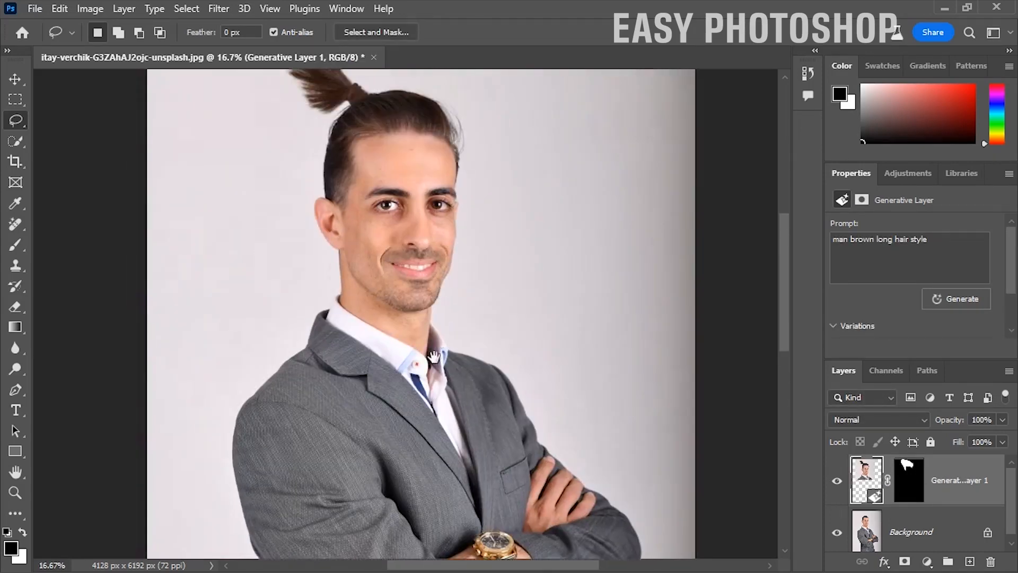
left_click(349, 325)
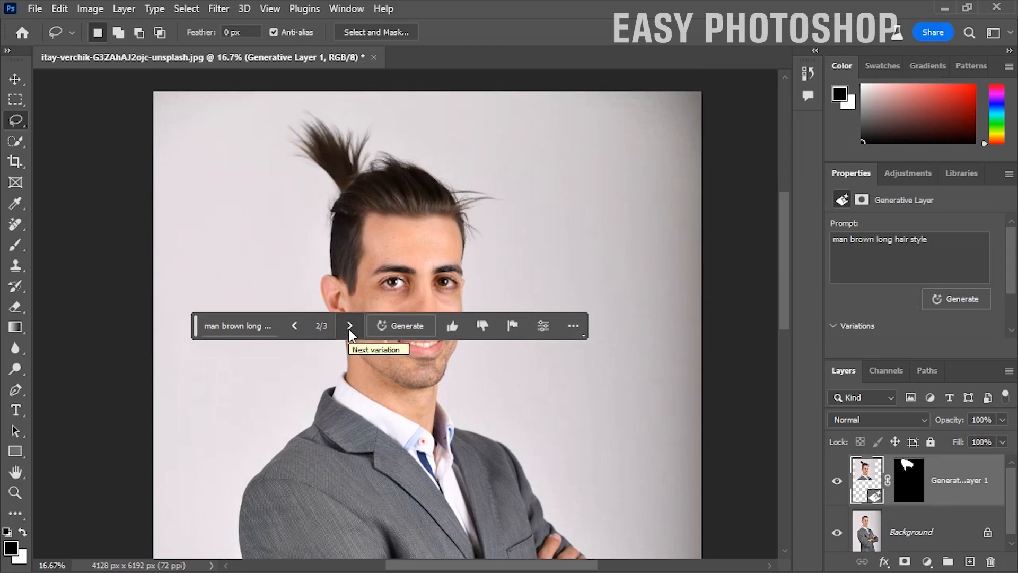
left_click(349, 328)
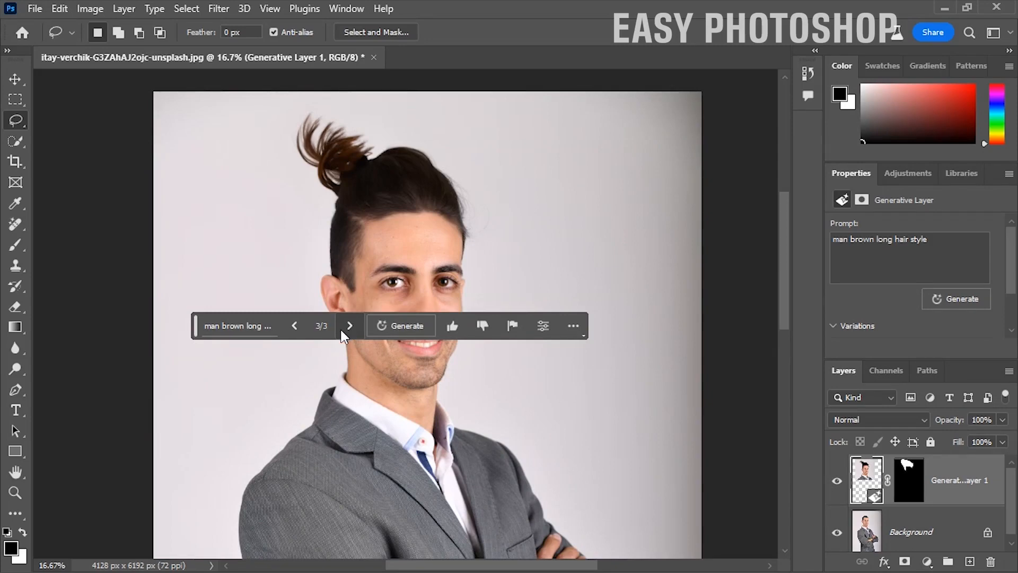
left_click(293, 328)
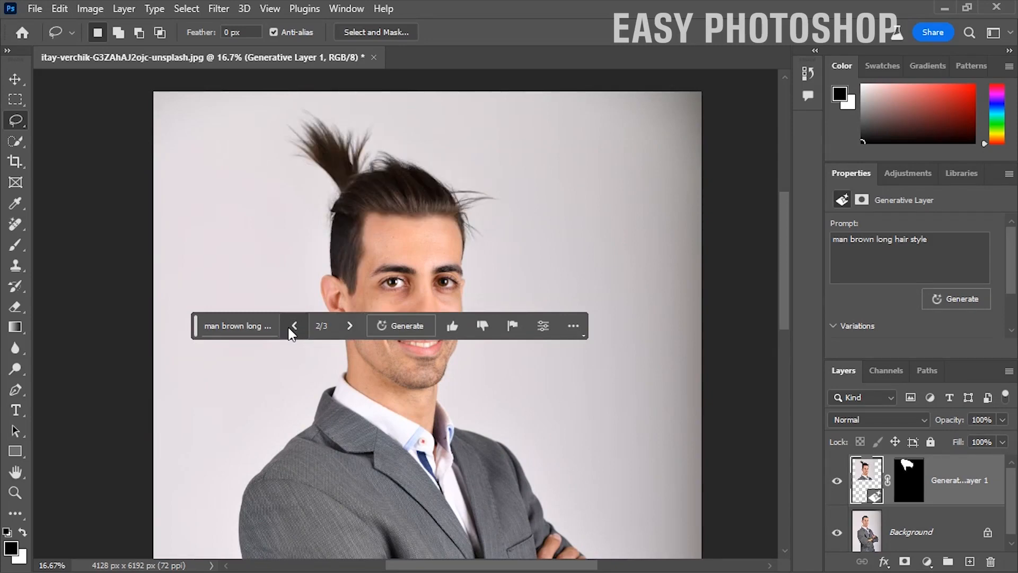
left_click_drag(358, 269, 338, 196)
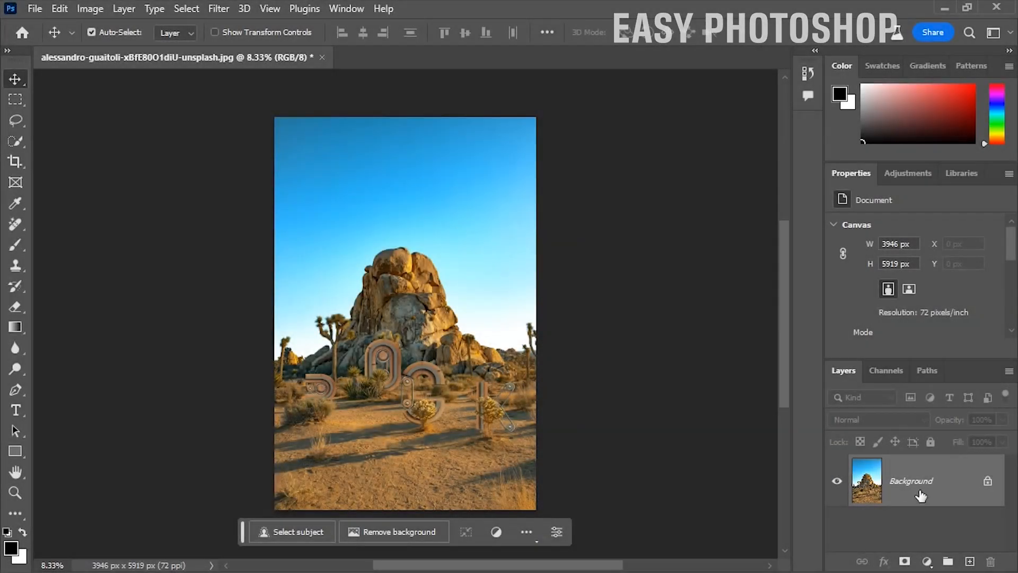
Unlock the desert photo's Background layer and extend the canvas on all sides with the Crop tool to about 10153 x 11698 px
left_click(994, 488)
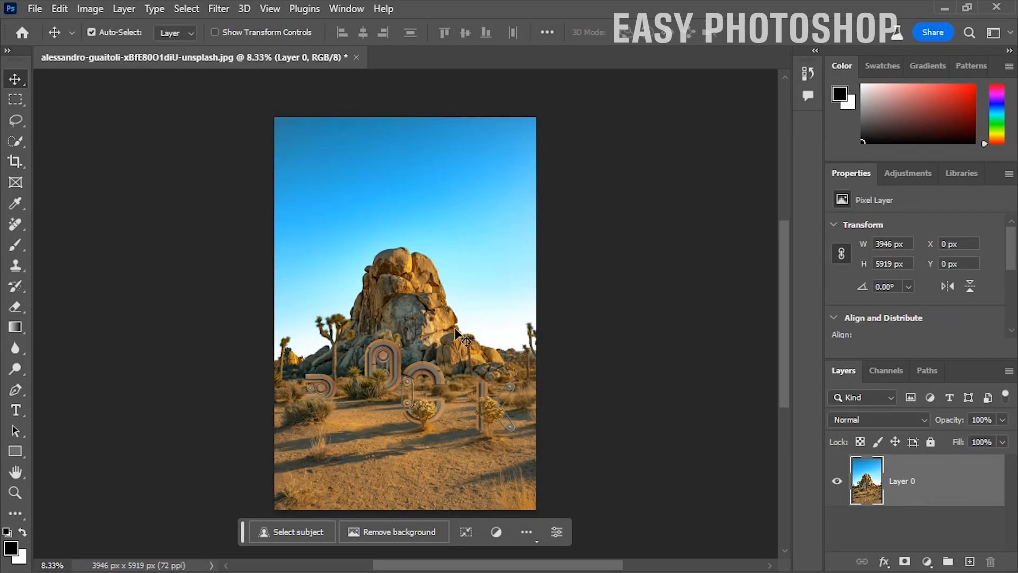
left_click(17, 160)
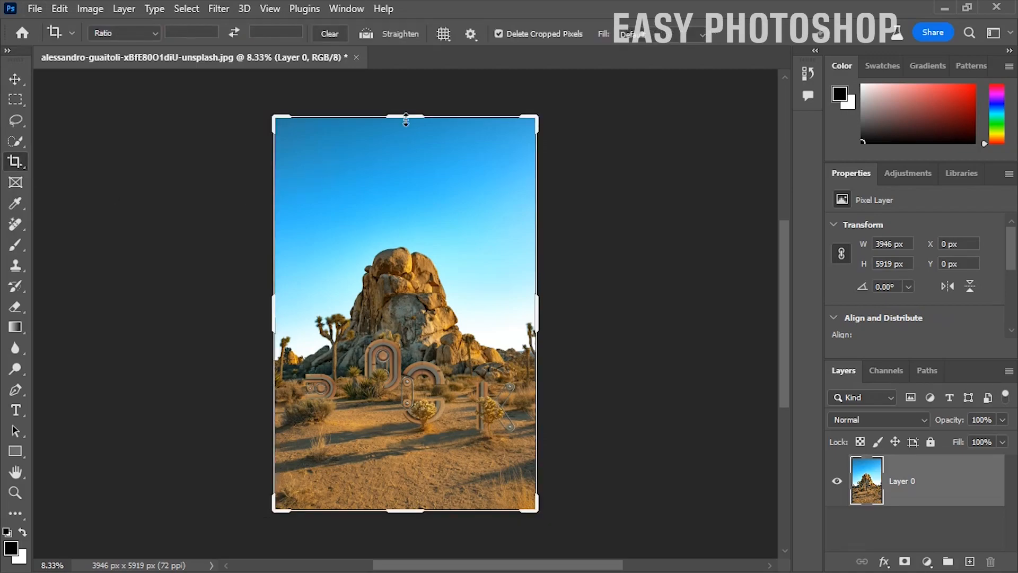
left_click_drag(404, 119, 402, 62)
left_click_drag(536, 357, 650, 376)
left_click_drag(159, 375, 58, 374)
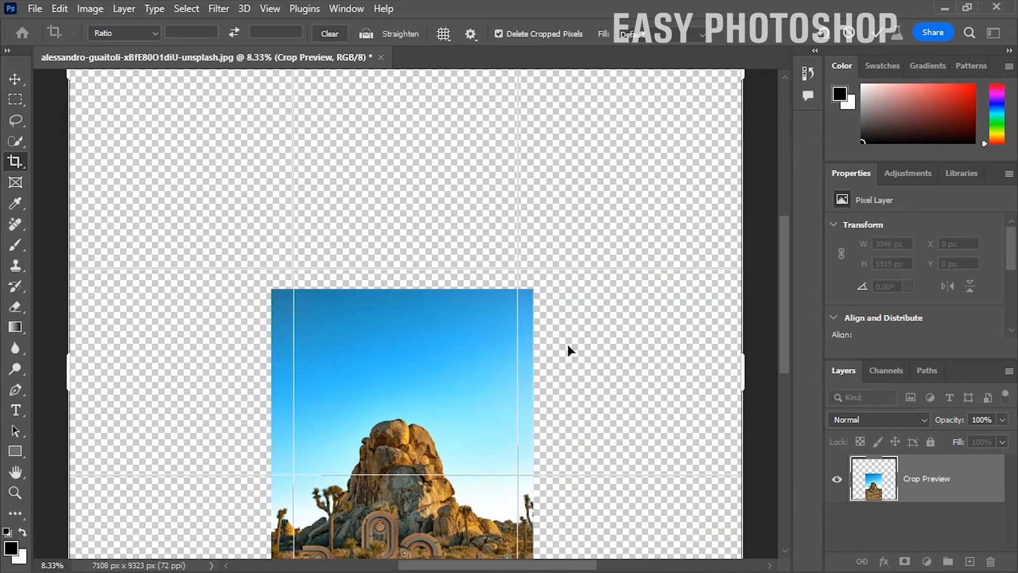
scroll(568, 345, "down", 5)
left_click_drag(445, 402, 445, 479)
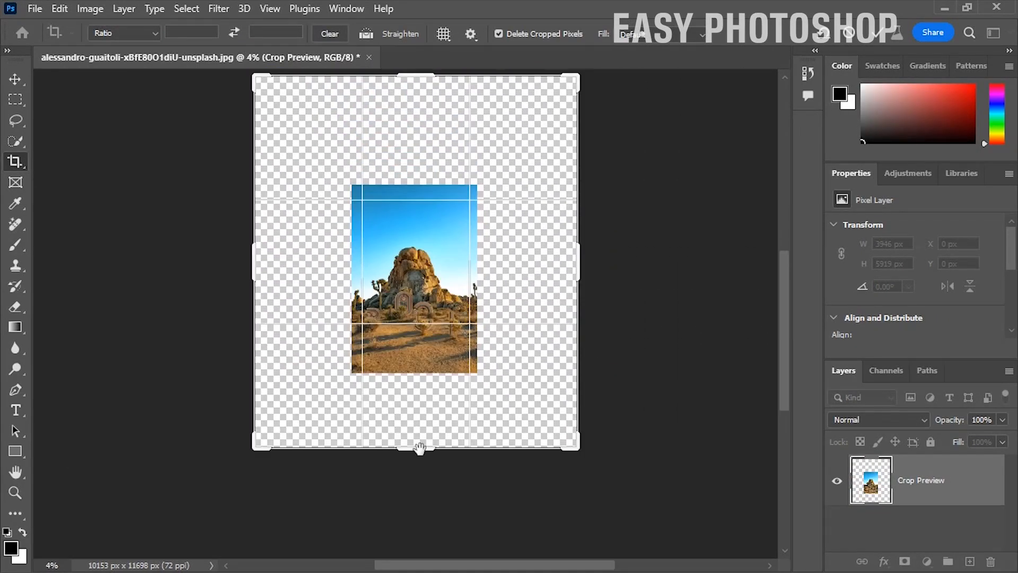
key("Return")
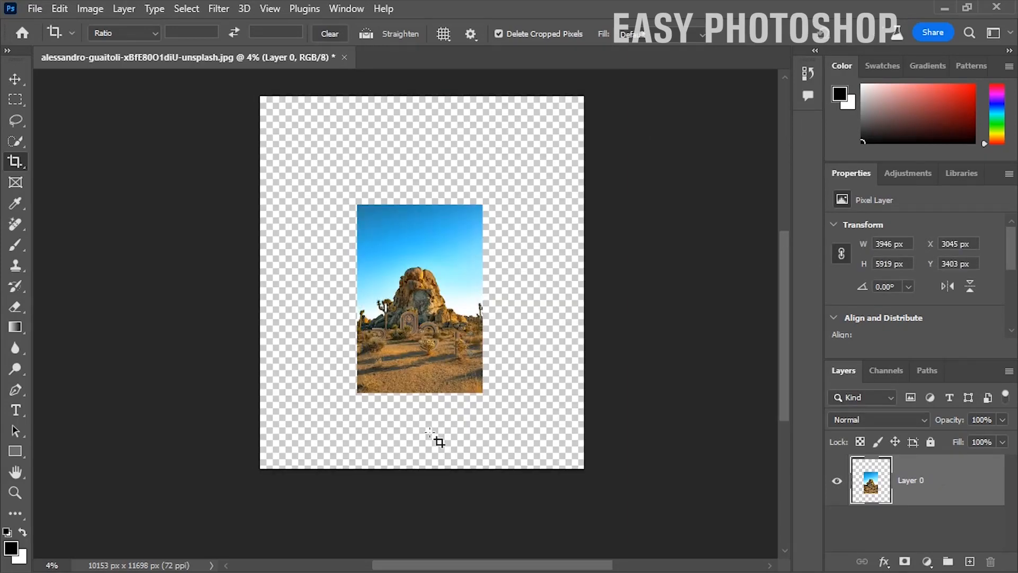
Select everything outside the desert photo, run Generative Fill on the empty canvas with a blank prompt, and switch to the second variation
left_click(868, 504, "ctrl")
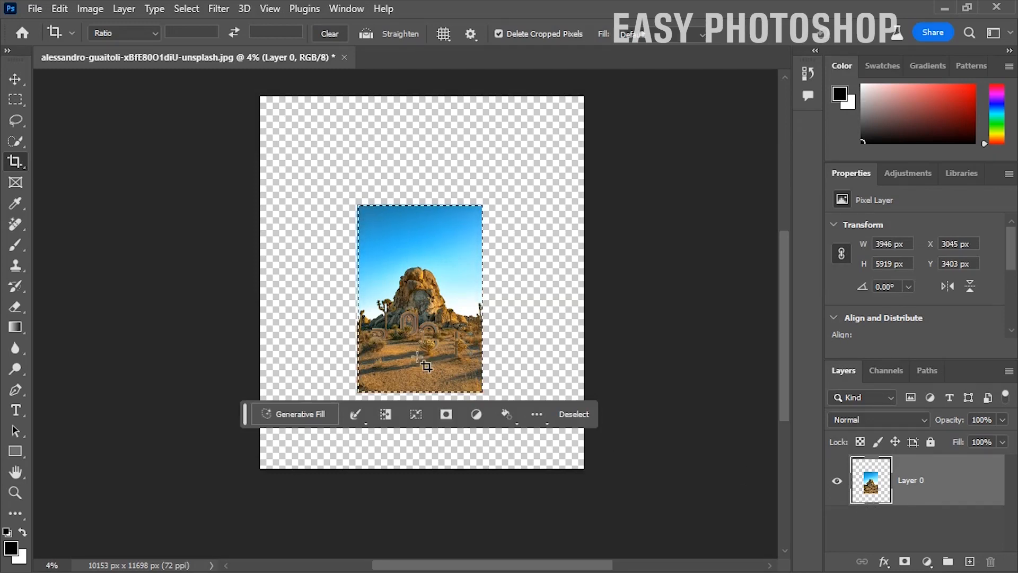
left_click(387, 412)
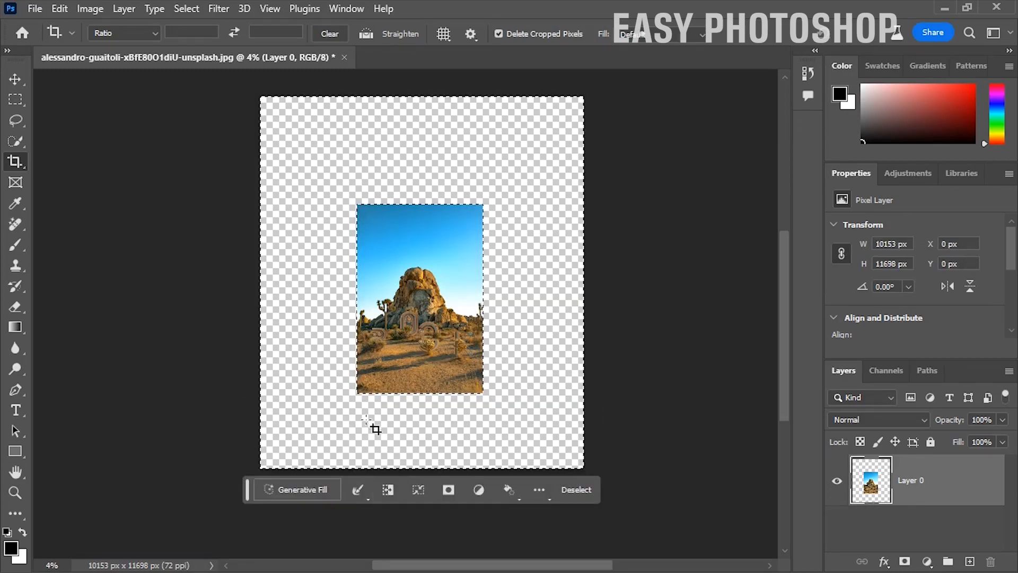
left_click(295, 488)
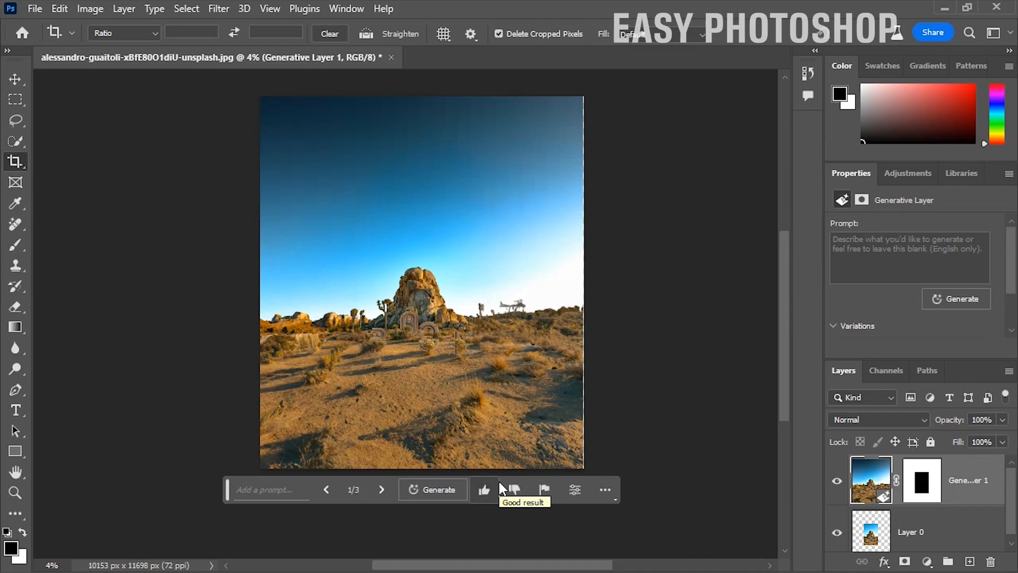
left_click(381, 489)
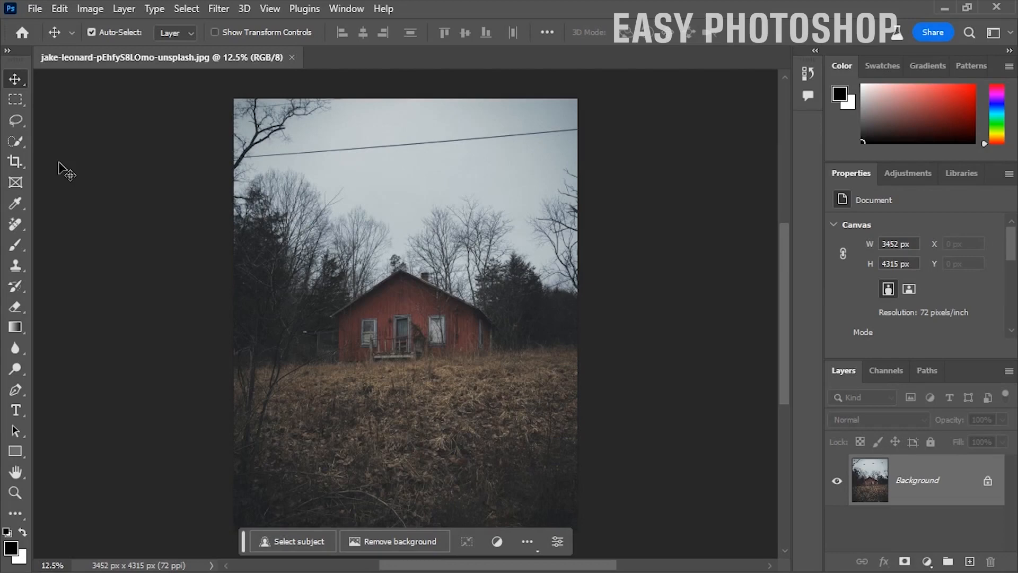
Draw a freehand Lasso selection around the red house and run Generative Fill on it with a blank prompt
left_click(16, 122)
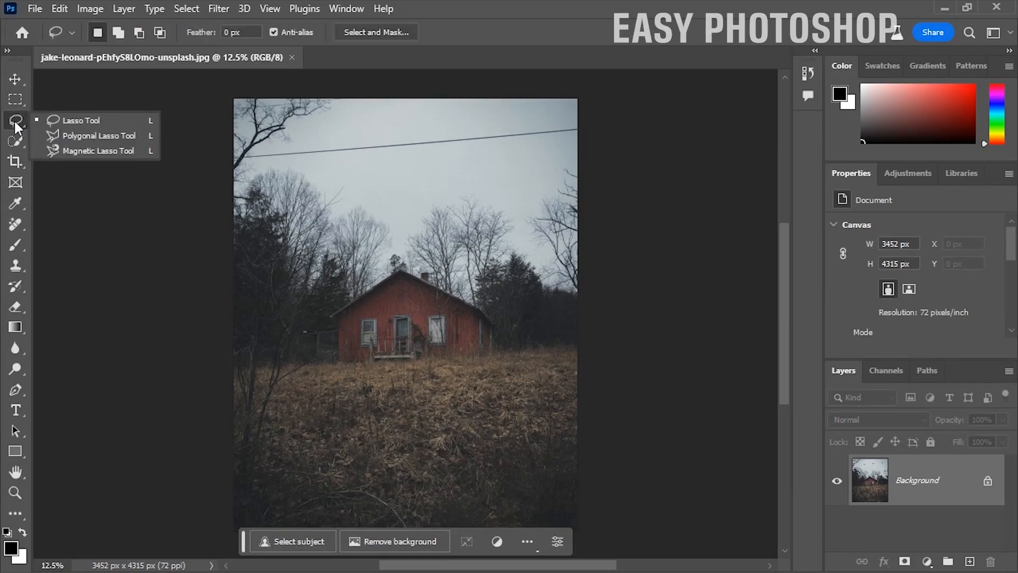
left_click(72, 121)
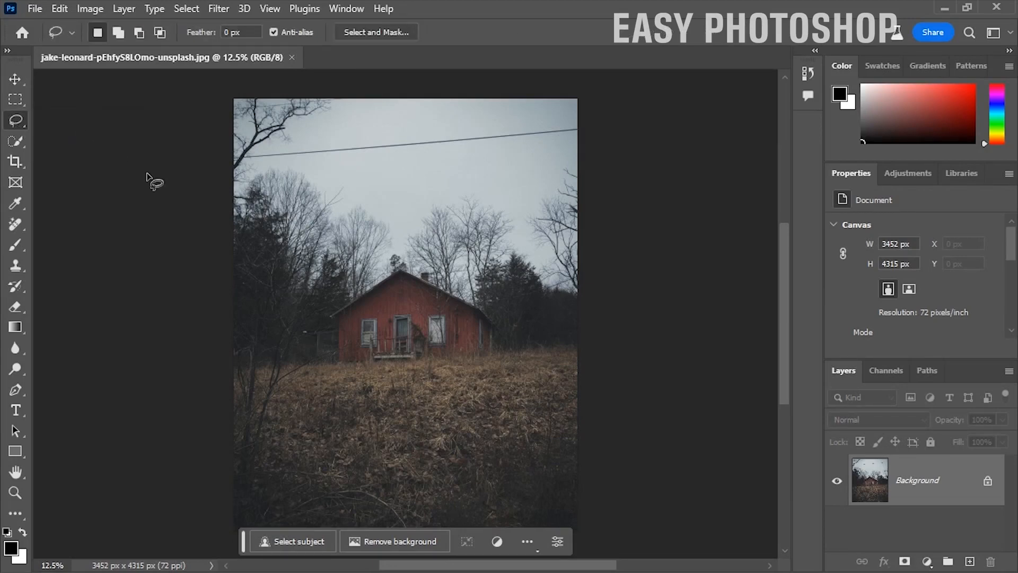
mouse_move(346, 365)
left_mouse_down()
mouse_move(511, 373)
mouse_move(523, 331)
mouse_move(478, 290)
mouse_move(395, 251)
mouse_move(317, 309)
mouse_move(317, 361)
mouse_move(344, 366)
left_mouse_up()
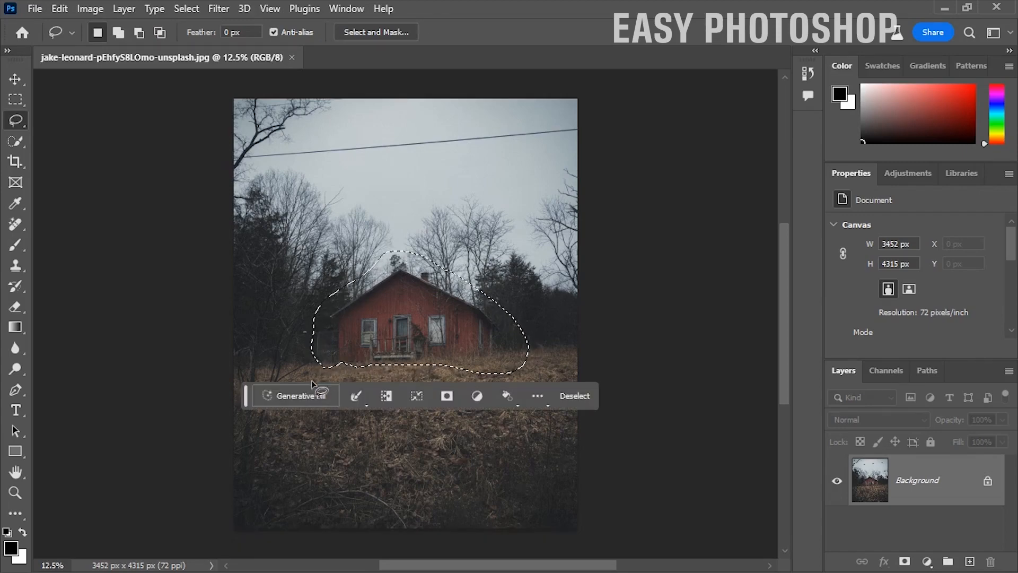
left_click(290, 397)
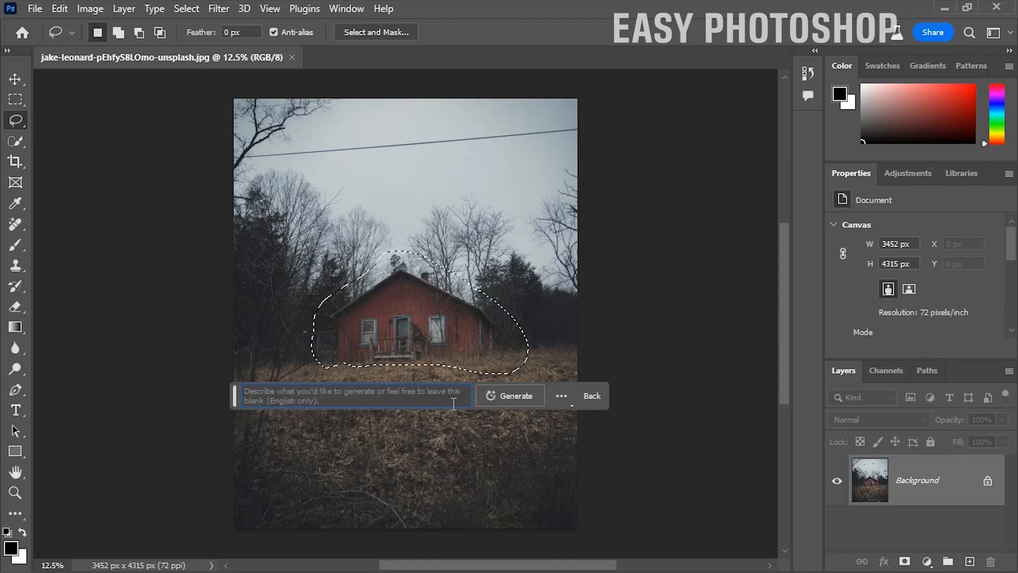
left_click(497, 399)
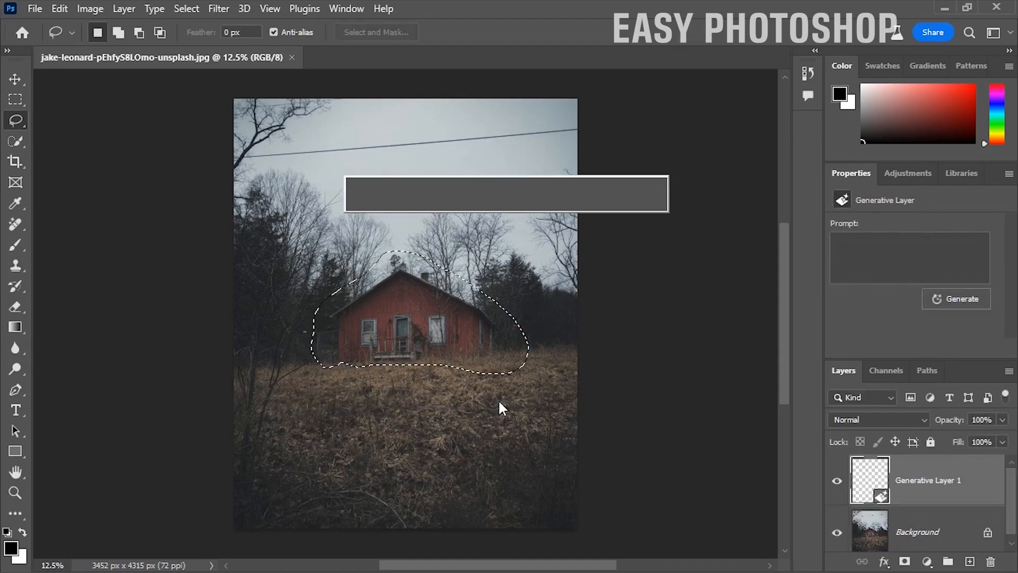